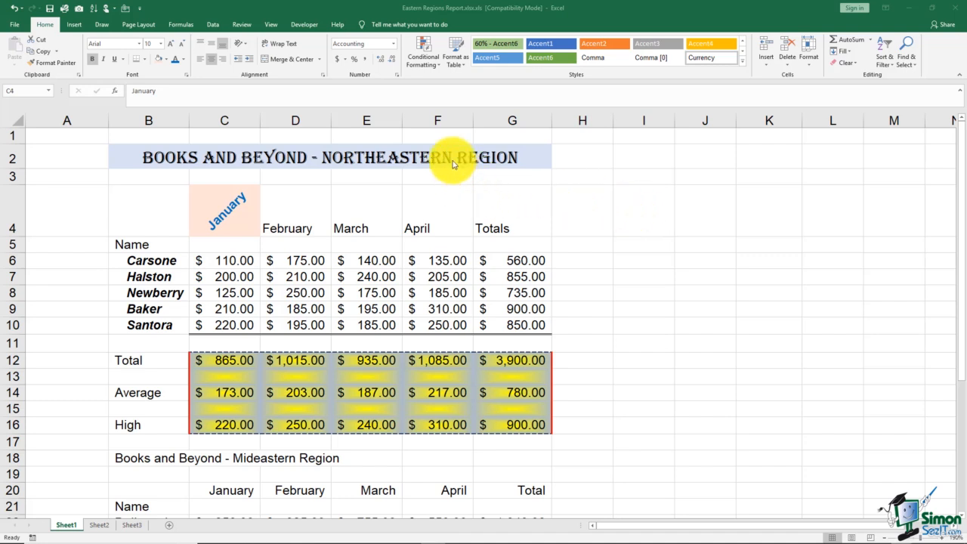
- Copy the January heading's formatting to March, then from March to February, in the Northeastern table using Format Painter
click(411, 160)
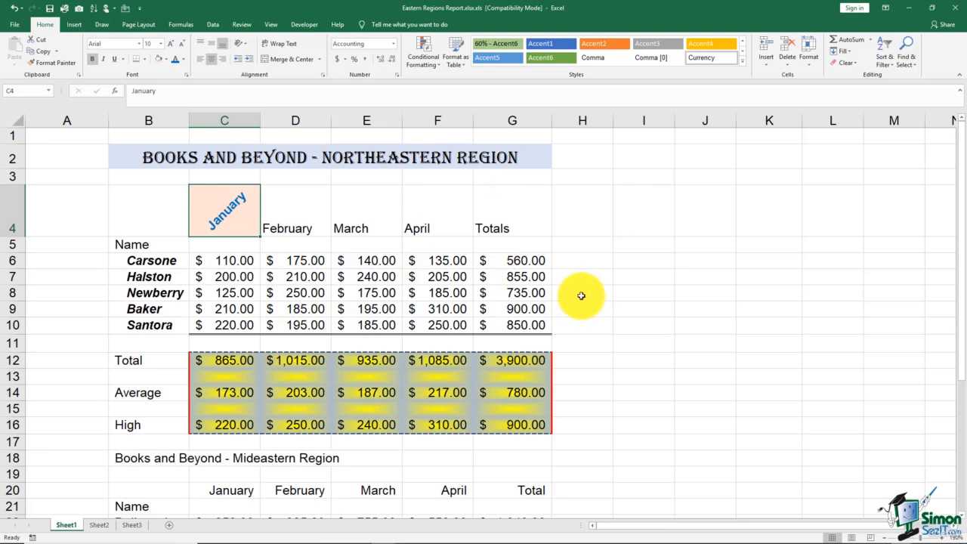
scroll(581, 295, down, 4)
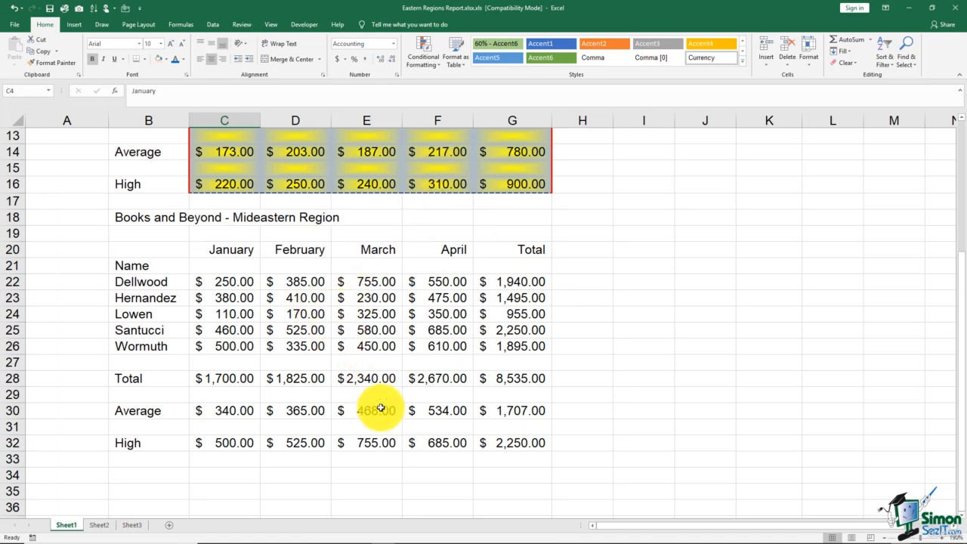
scroll(380, 408, up, 4)
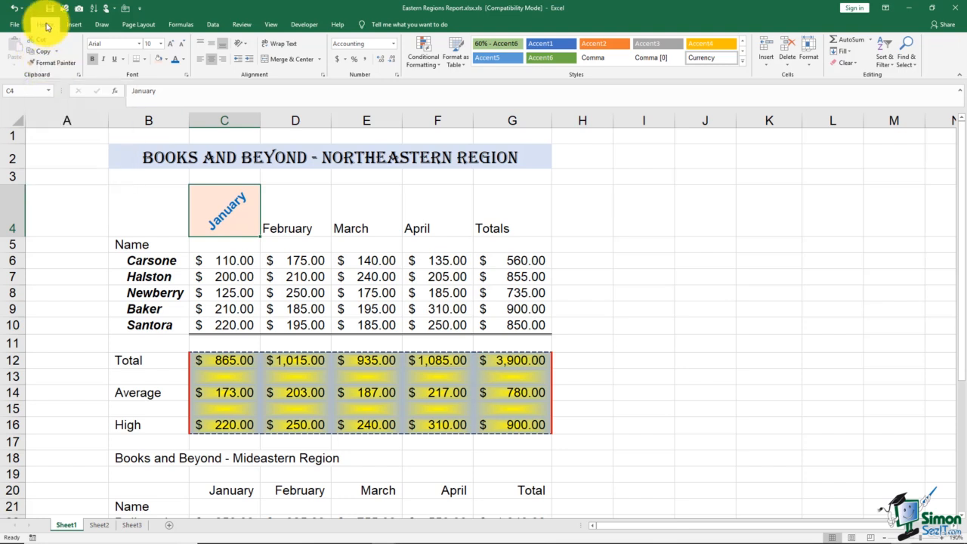
click(61, 67)
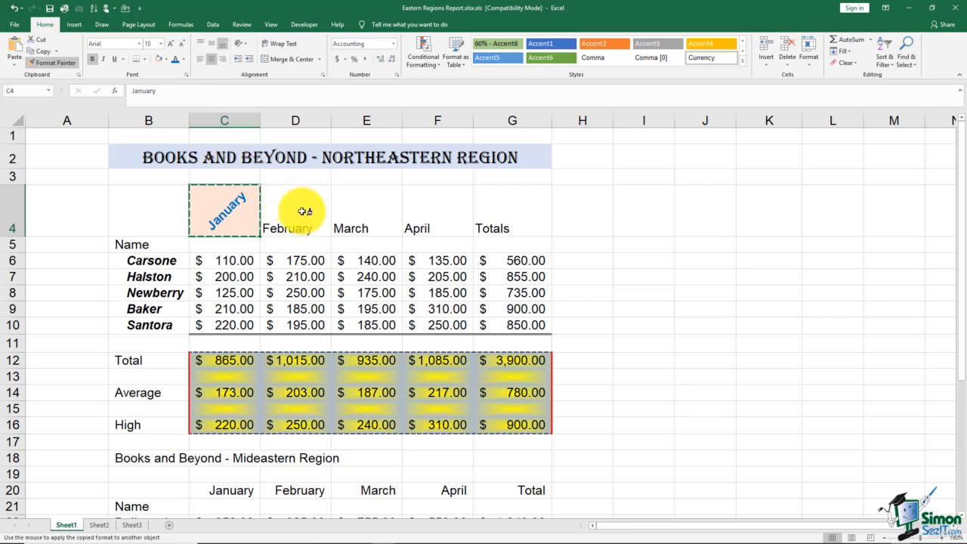
click(377, 211)
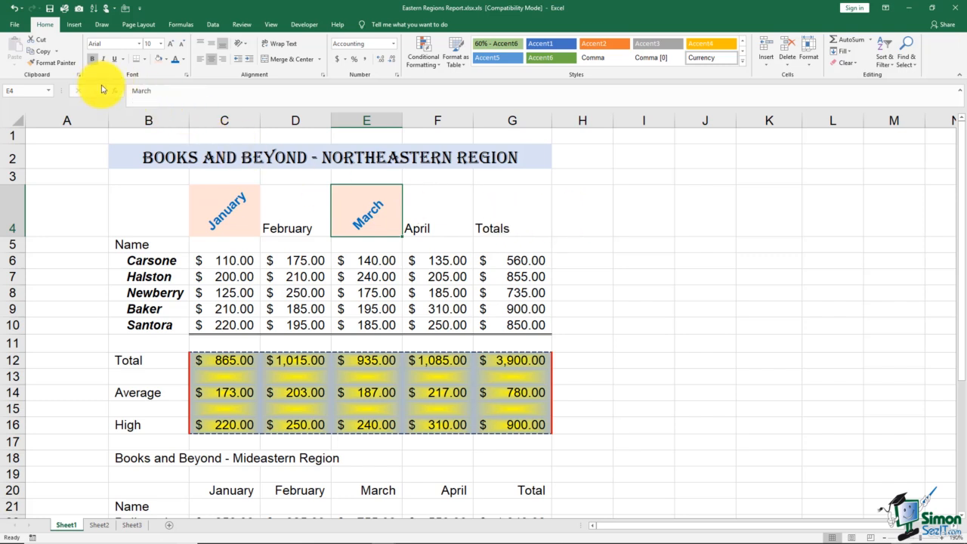
click(51, 62)
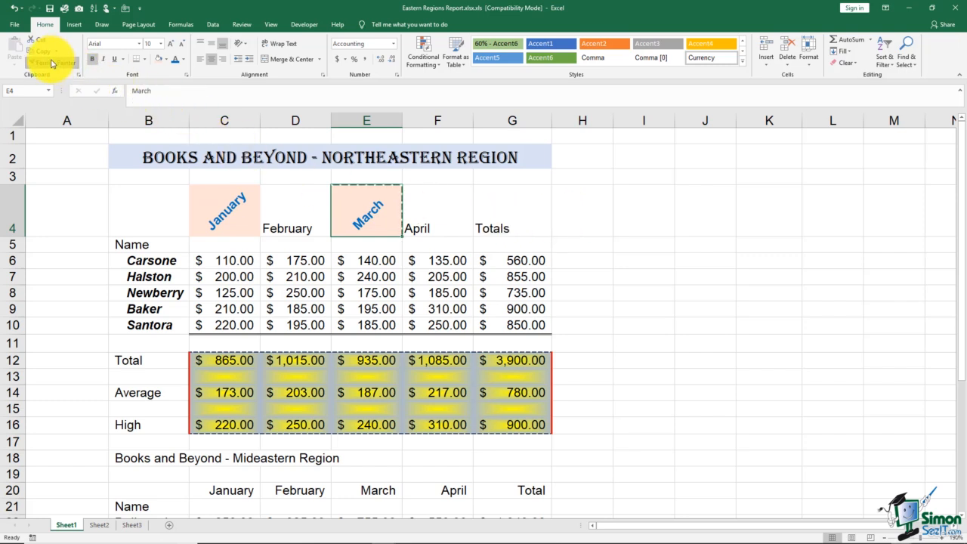
click(295, 221)
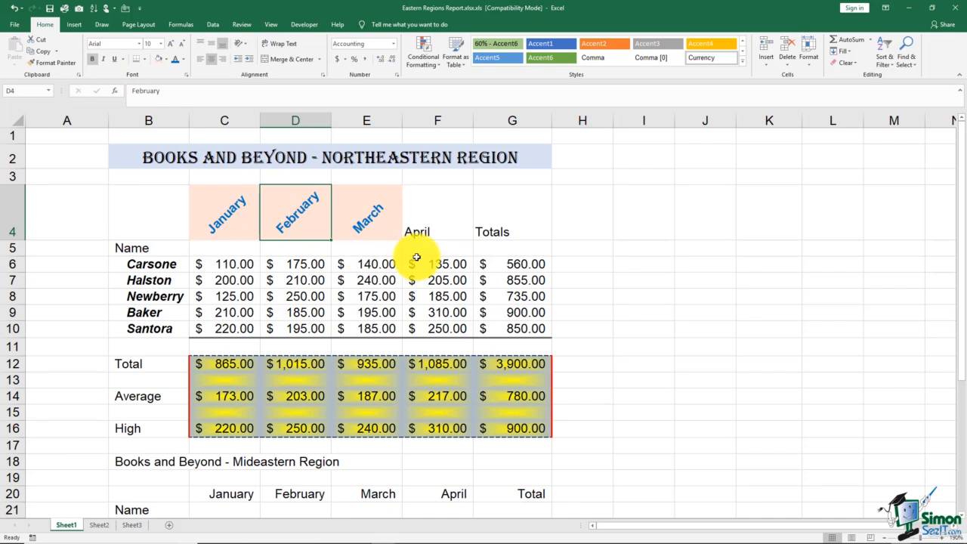
click(588, 228)
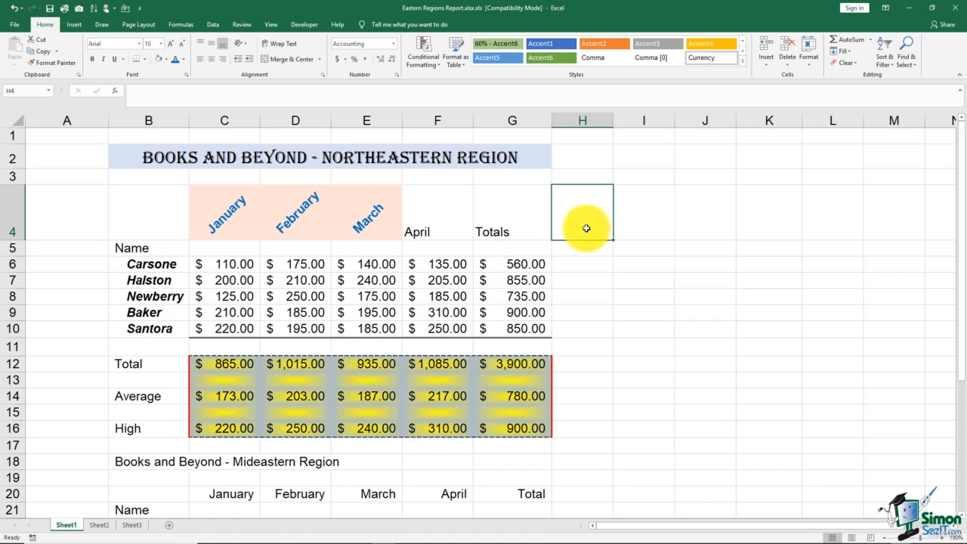
- Lock Format Painter on the Northeastern table's March heading and apply its formatting to the April and Totals headings
click(367, 216)
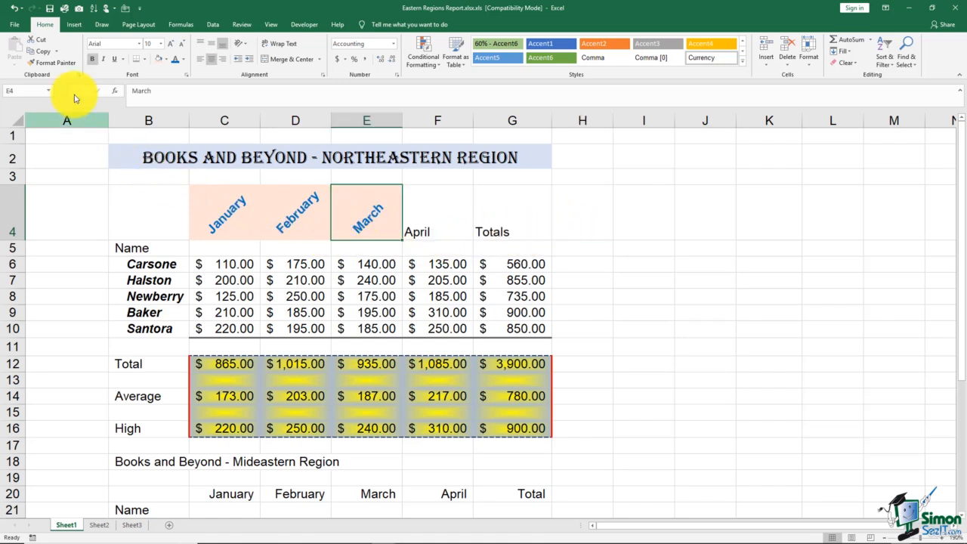
double_click(61, 66)
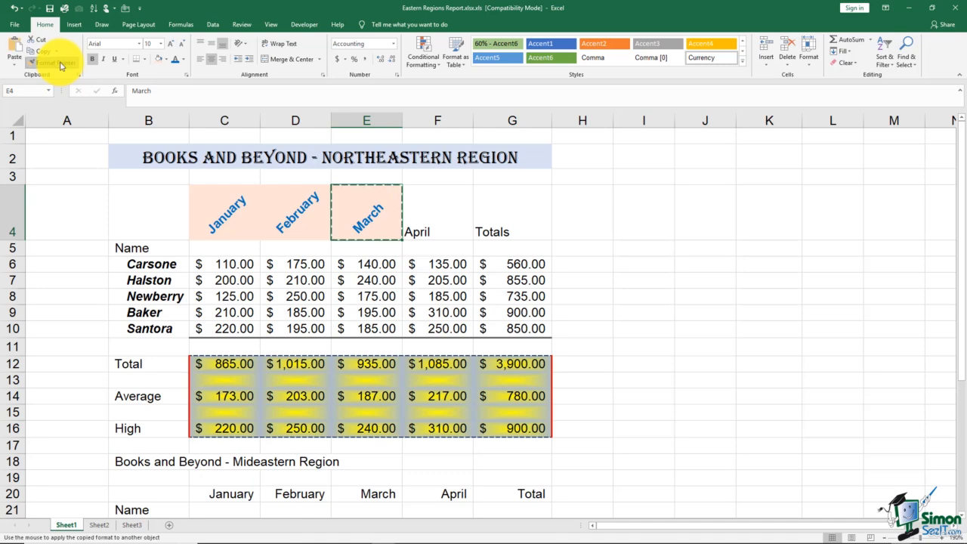
click(459, 227)
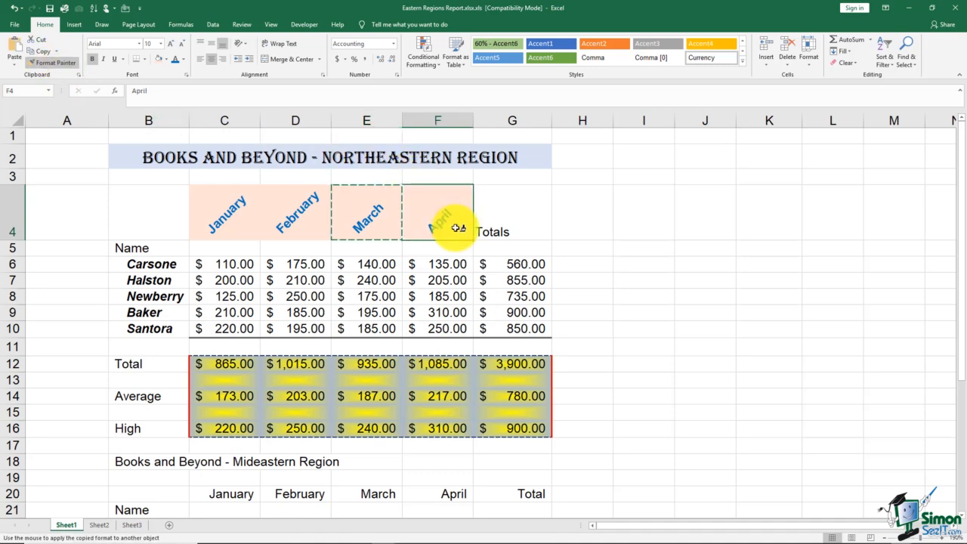
click(510, 216)
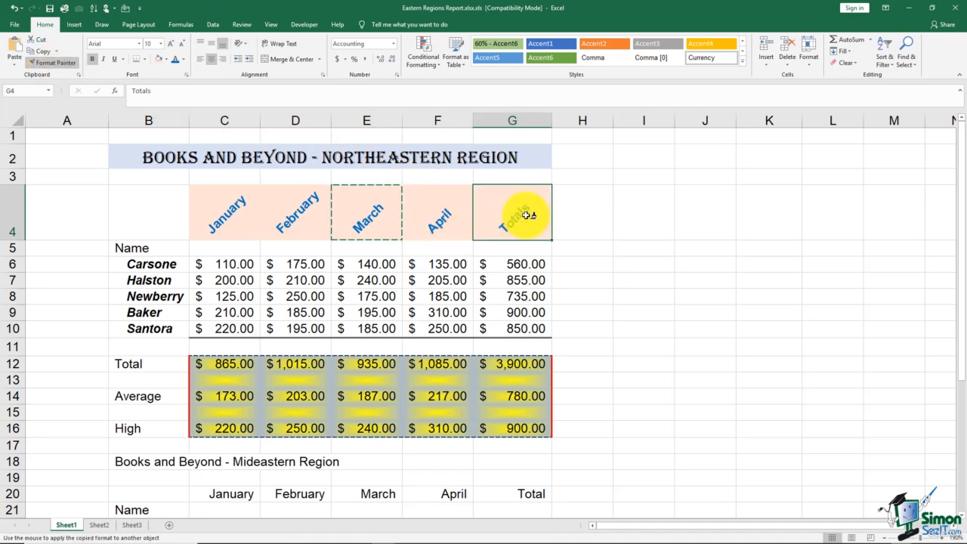
- Apply the locked heading format to January, February and March in the Mideastern table, and turn Format Painter off
scroll(582, 275, down, 4)
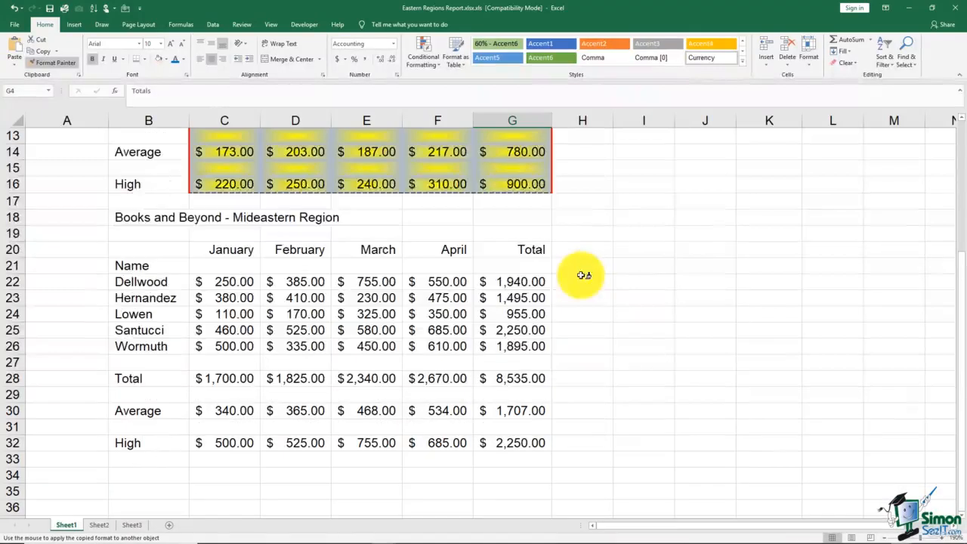
click(234, 249)
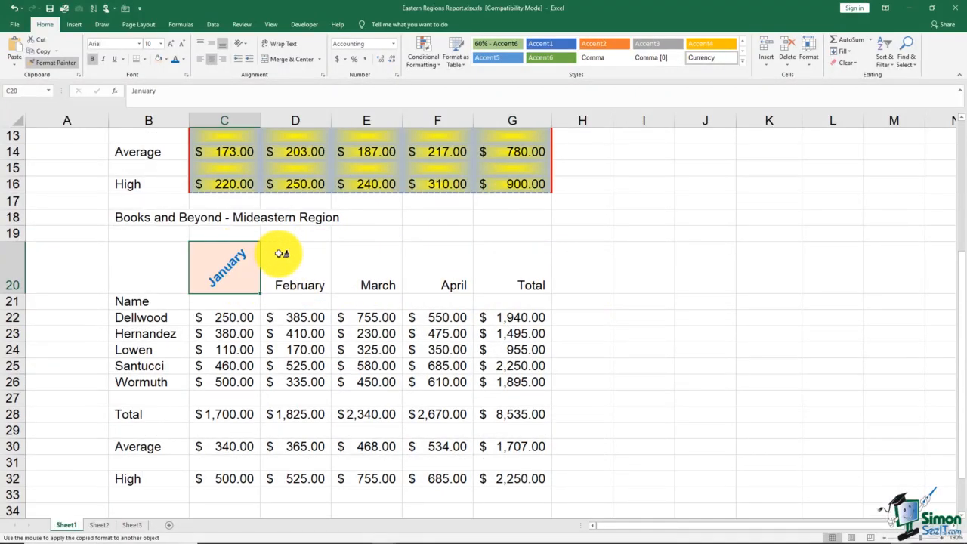
click(291, 261)
click(378, 288)
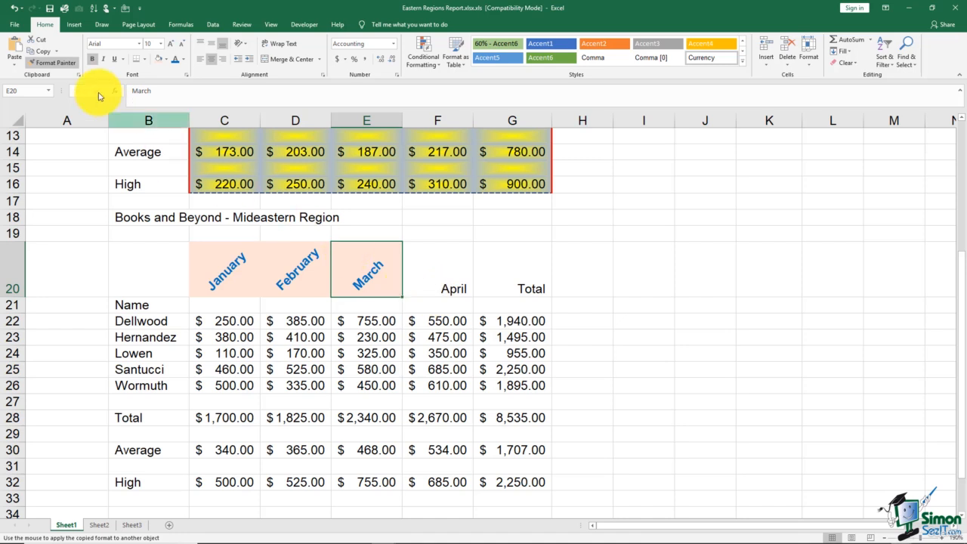
click(67, 65)
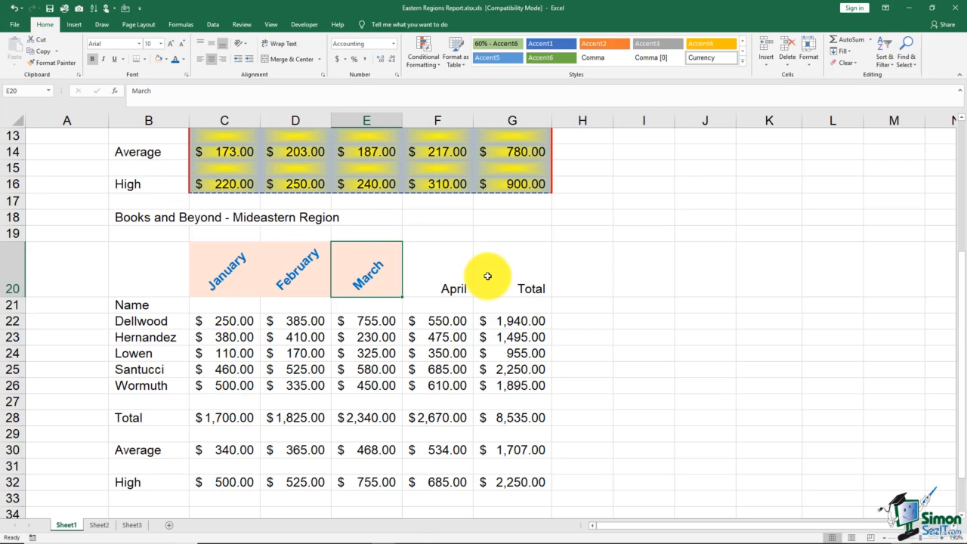
- Copy the formatting of the whole Northeastern table, B2:G16, onto the Mideastern table starting at B18 with Format Painter
scroll(487, 276, up, 4)
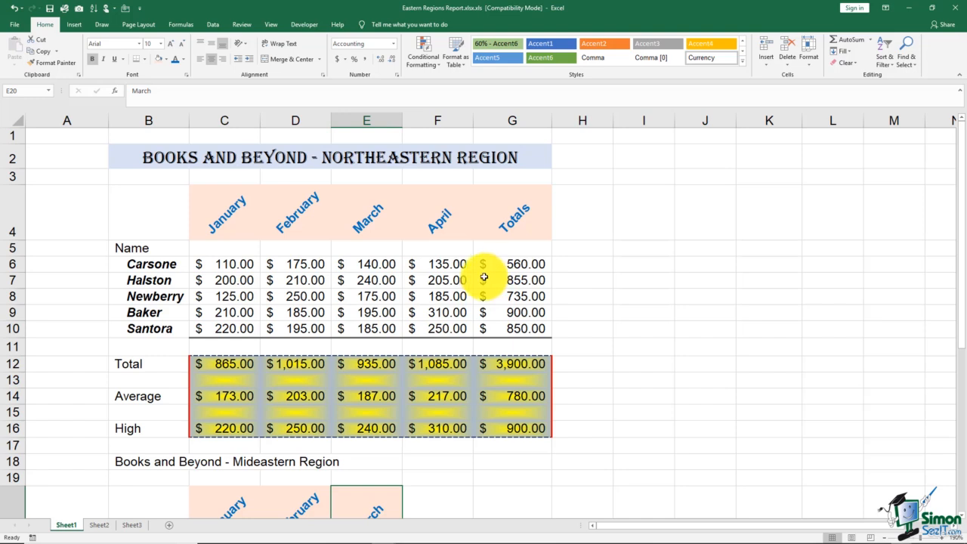
click(130, 155)
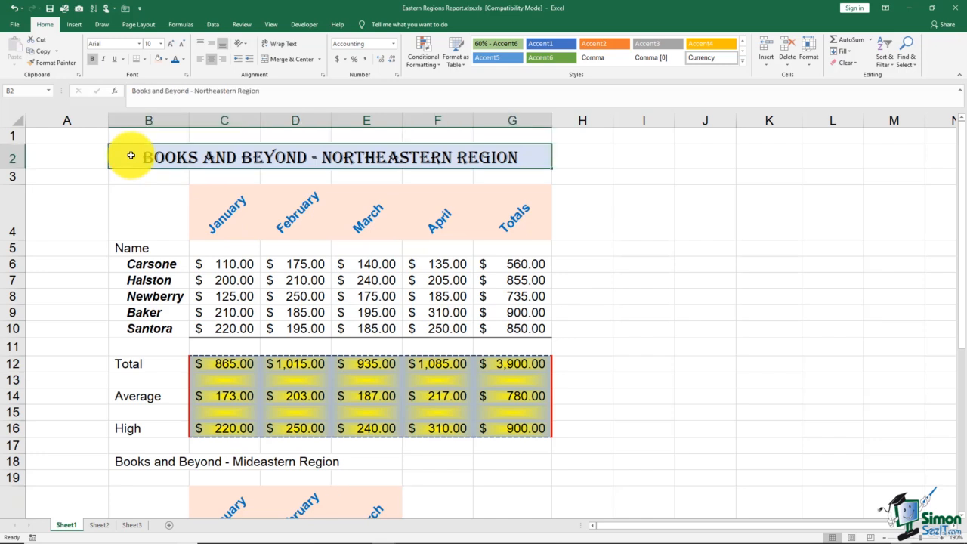
shift+click(509, 430)
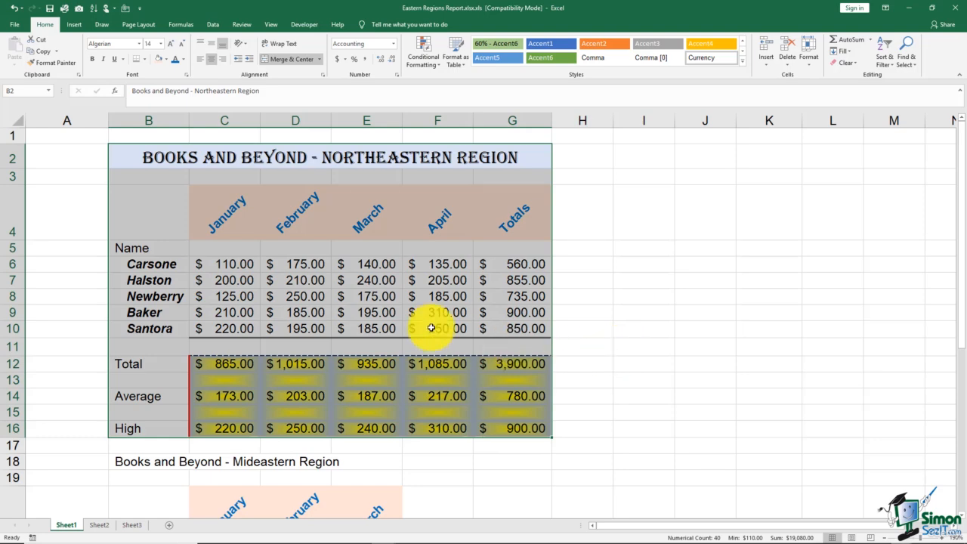
click(61, 66)
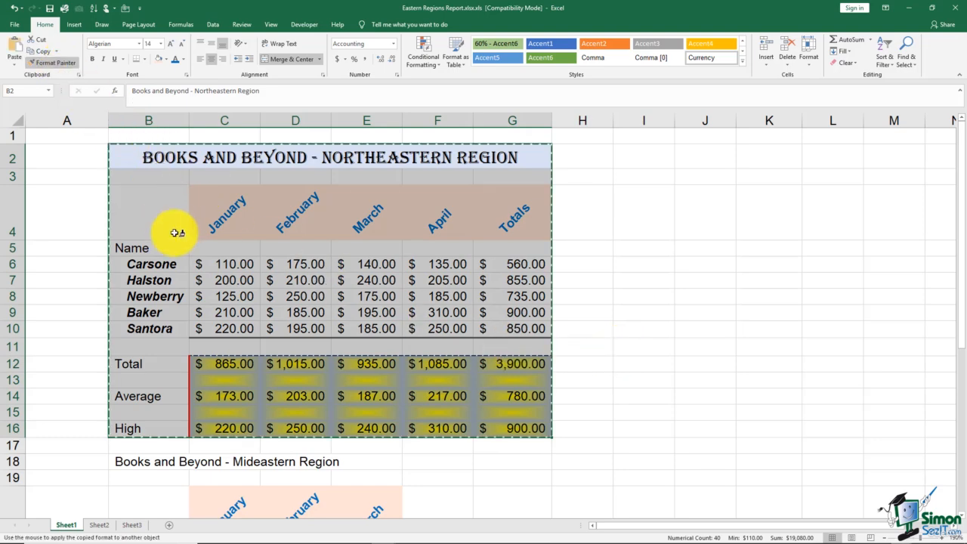
scroll(196, 315, down, 2)
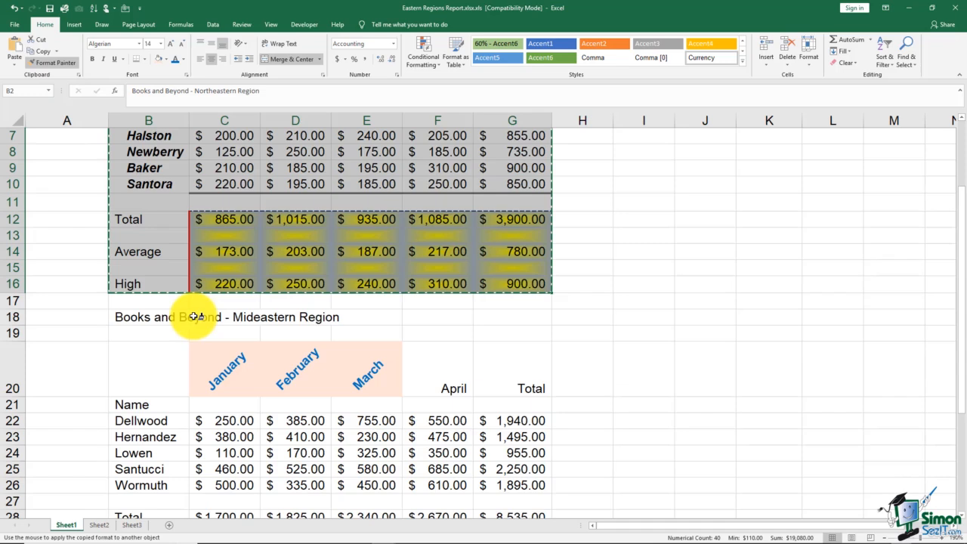
click(136, 317)
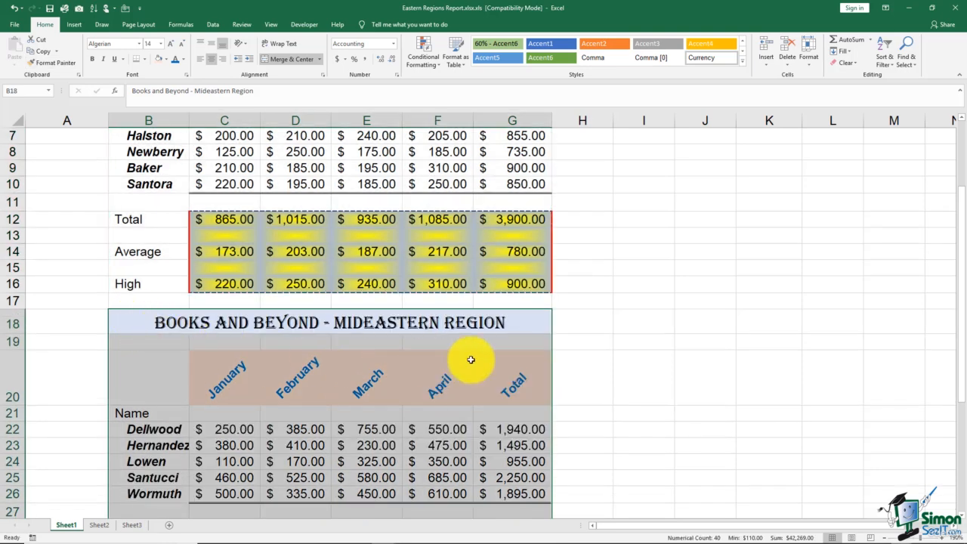
click(649, 337)
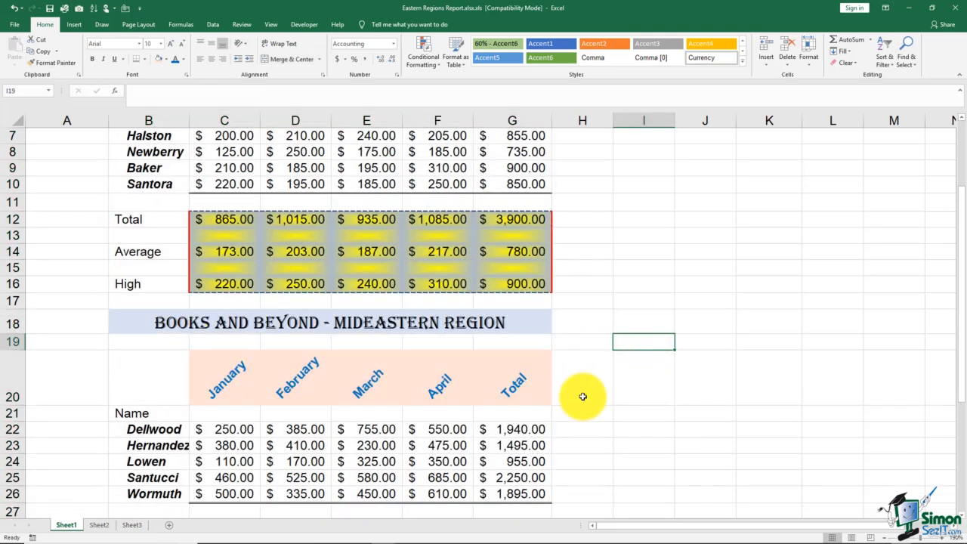
- Examine the Mideastern table's title, headings, name rows and summary rows and compare their formatting with the Northeastern table
scroll(588, 398, down, 4)
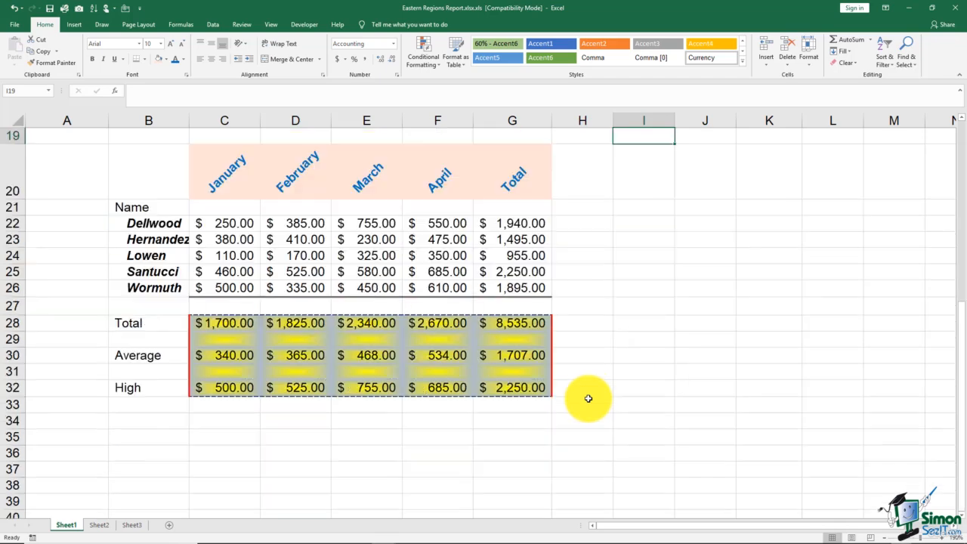
scroll(588, 398, up, 4)
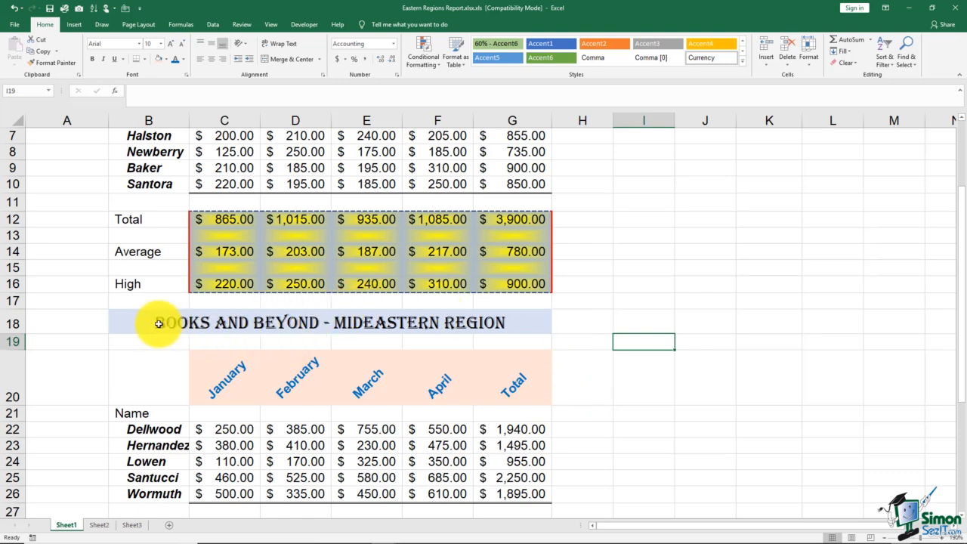
drag(159, 323, 459, 492)
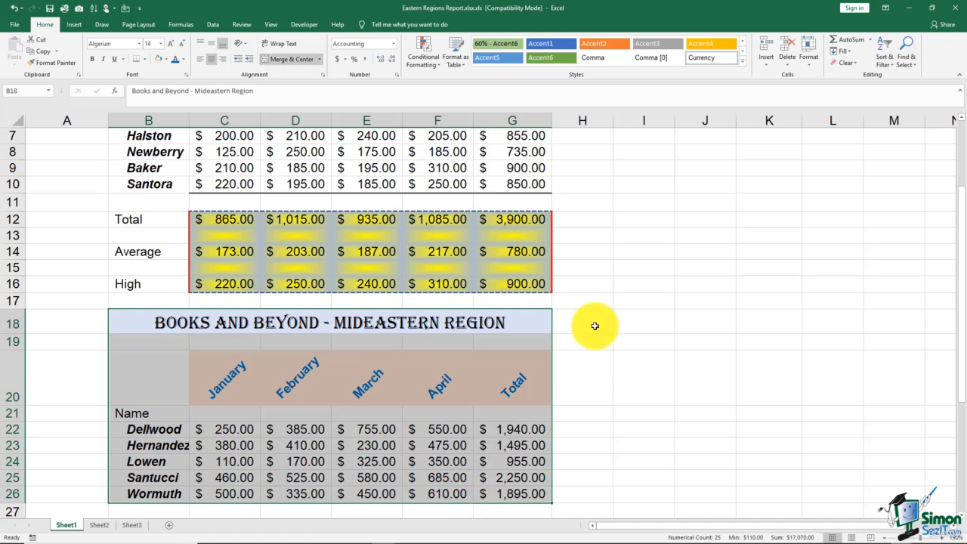
click(143, 322)
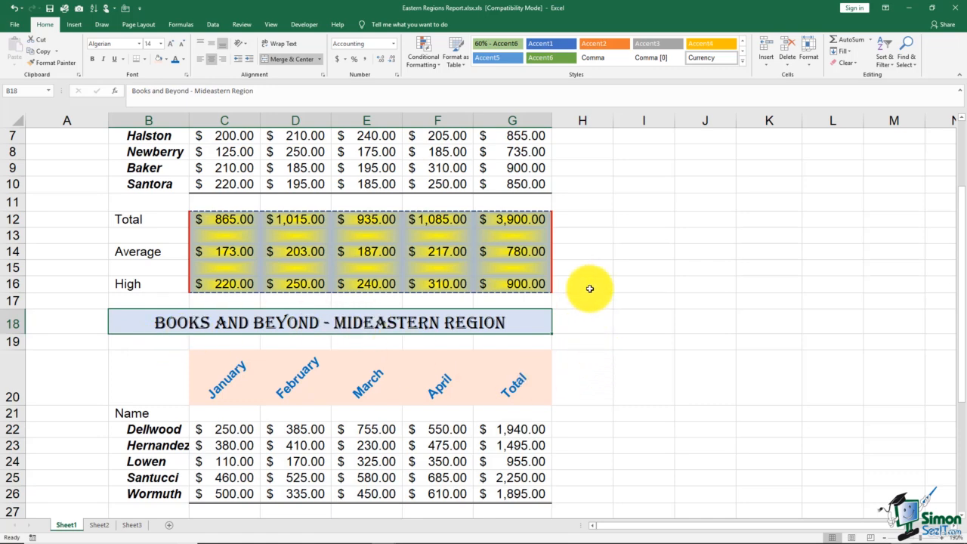
scroll(589, 289, up, 2)
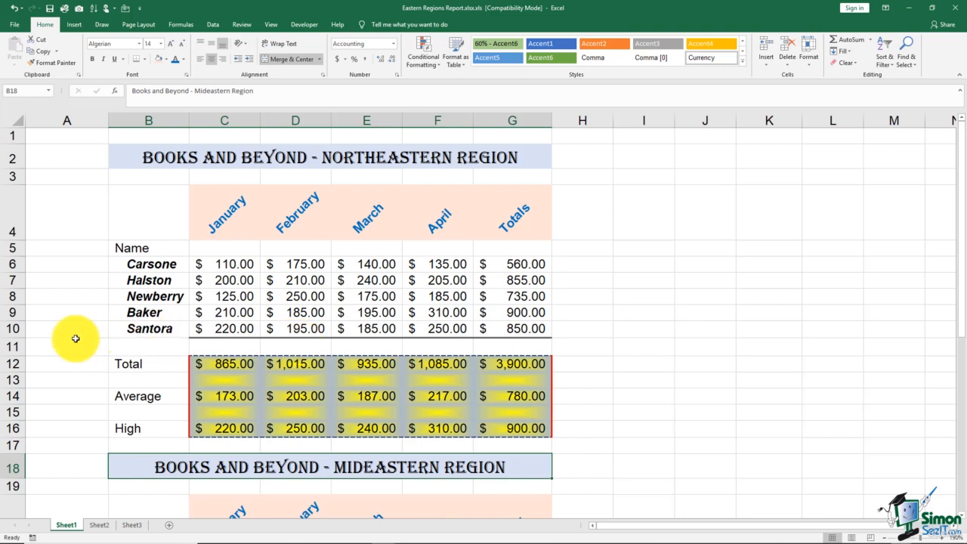
click(9, 296)
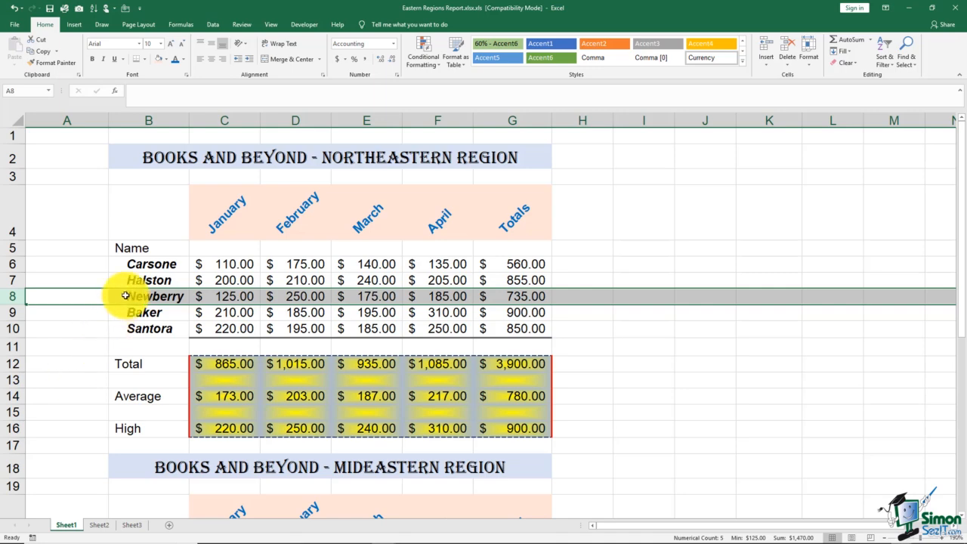
drag(136, 262, 157, 395)
scroll(148, 375, down, 4)
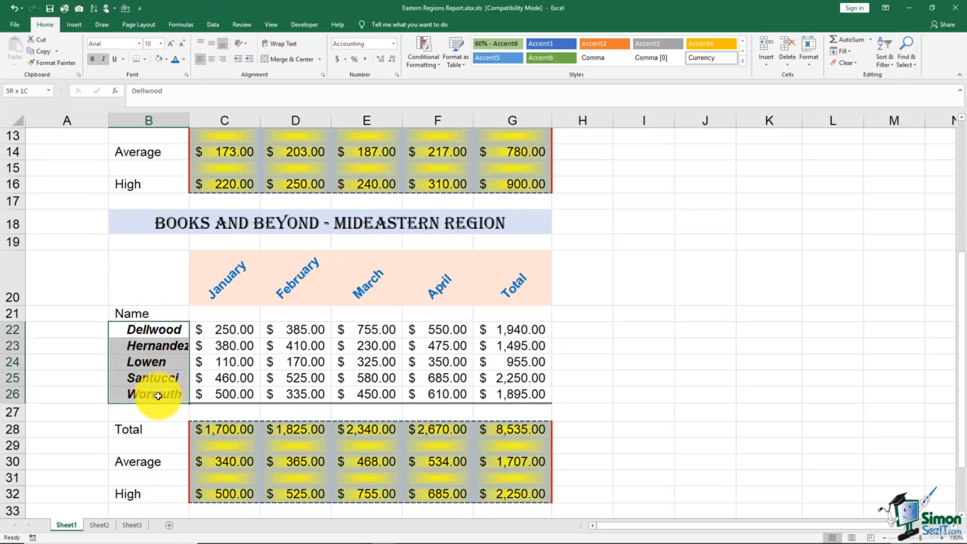
scroll(151, 378, up, 4)
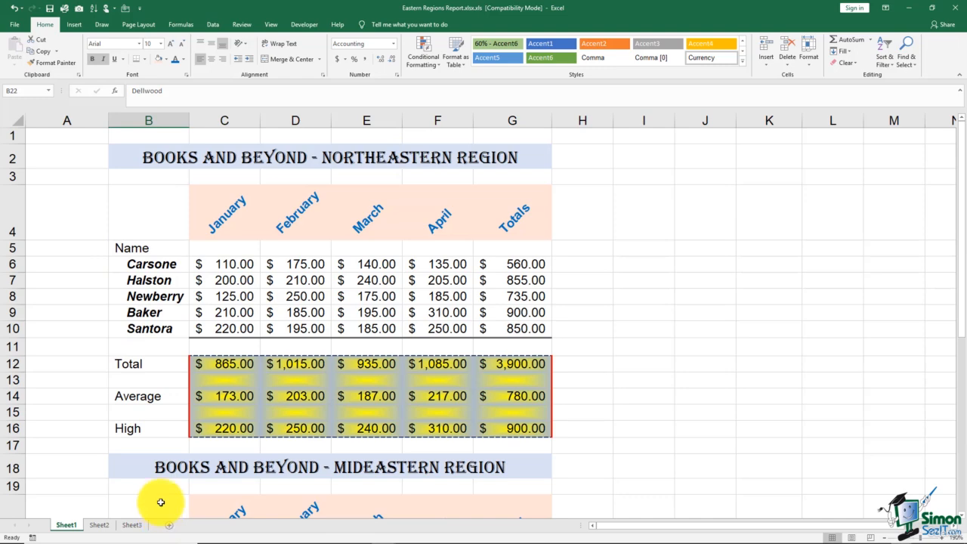
scroll(160, 499, down, 4)
scroll(160, 496, down, 4)
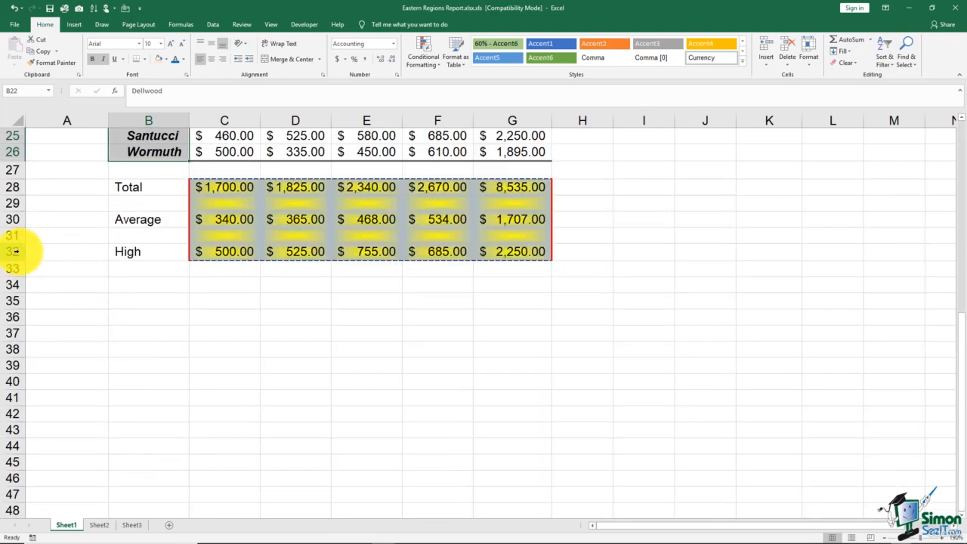
click(15, 251)
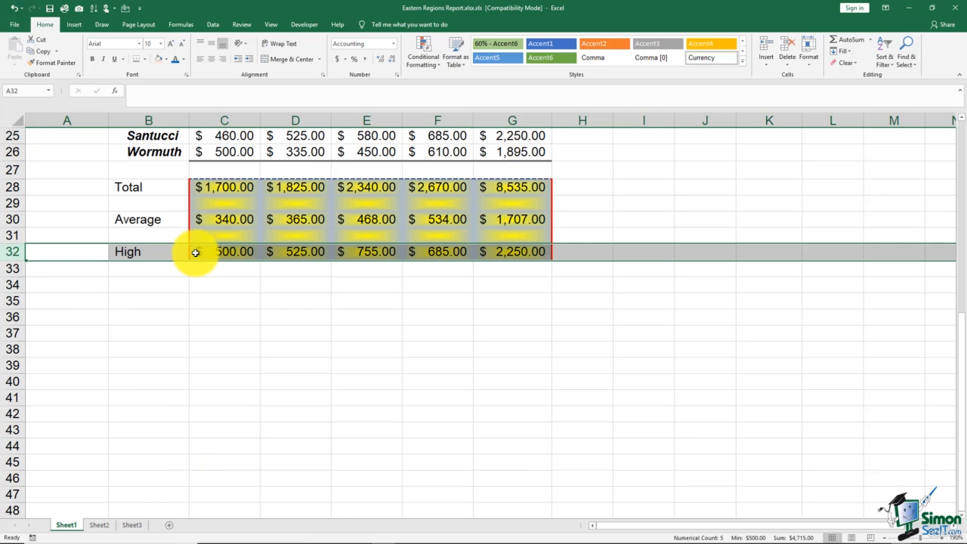
scroll(209, 365, up, 4)
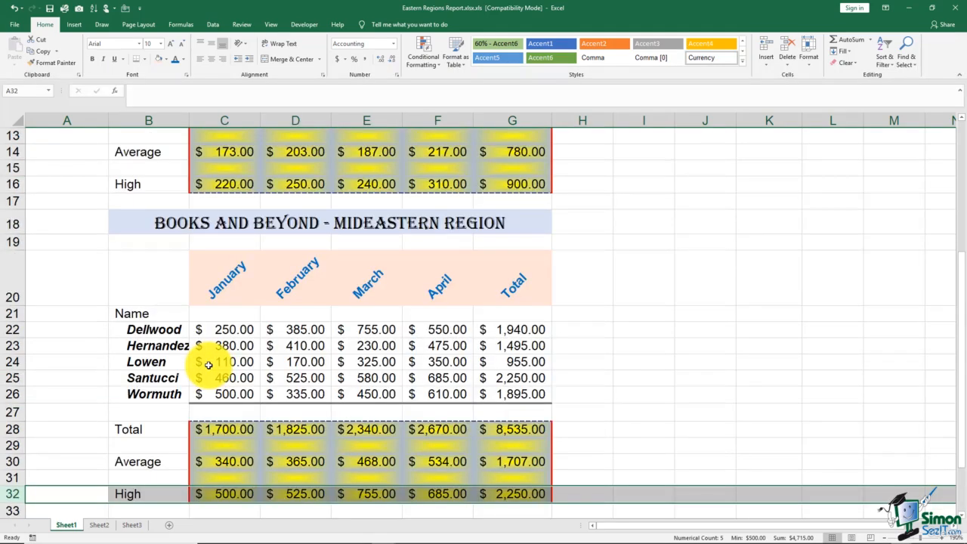
click(572, 243)
scroll(572, 243, up, 4)
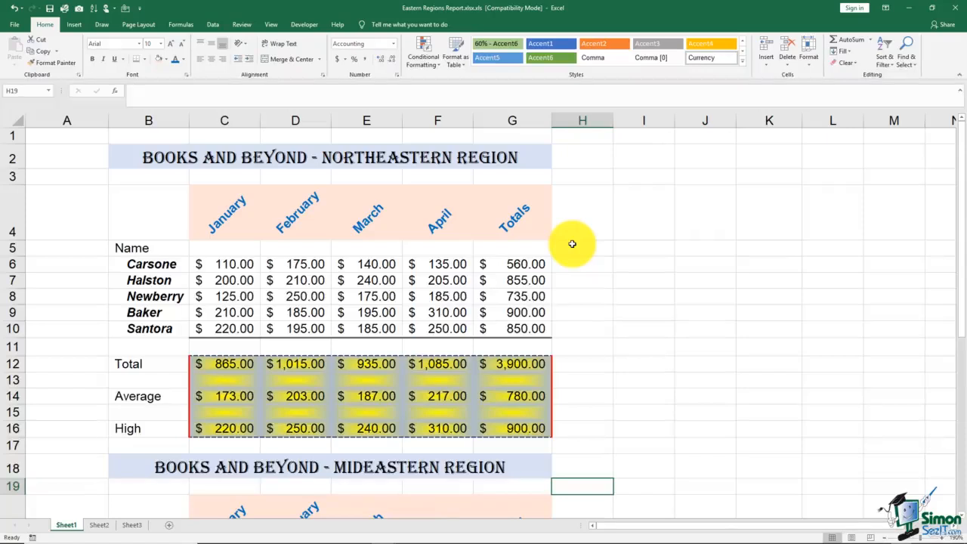